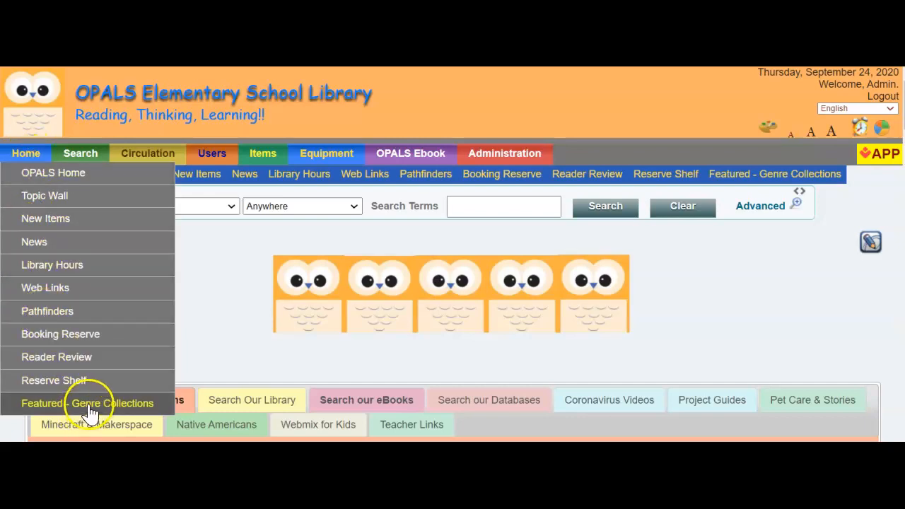
Check the showGenre setting in the System Preferences, which controls Genre - Featured Collections in the home menu, and close it without saving
click(198, 331)
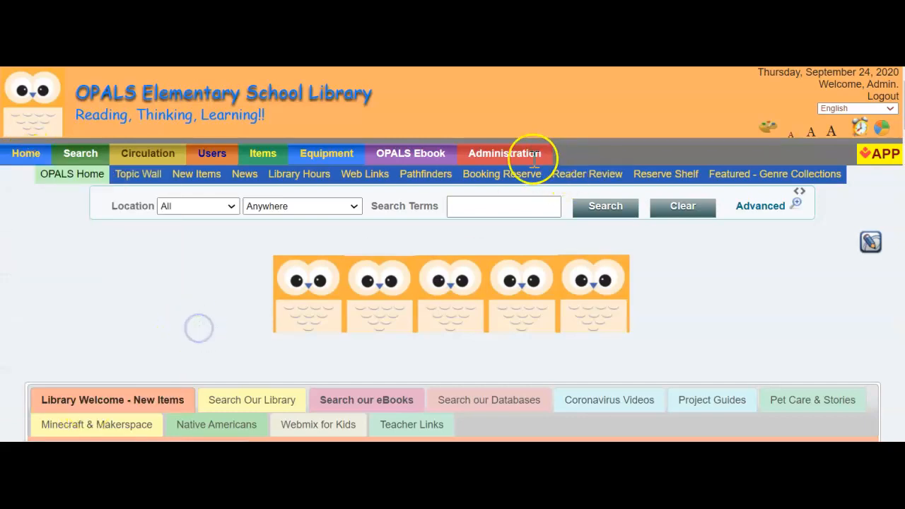
mouse_move(513, 150)
click(513, 175)
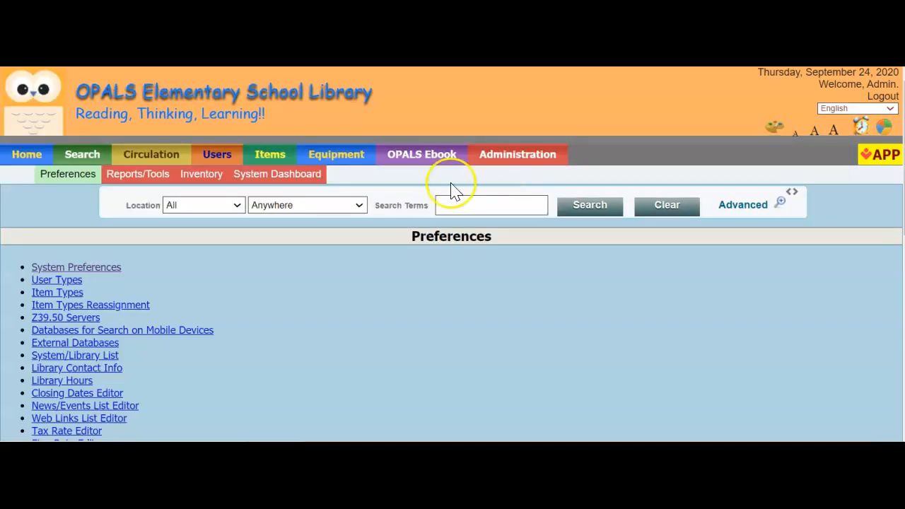
click(108, 268)
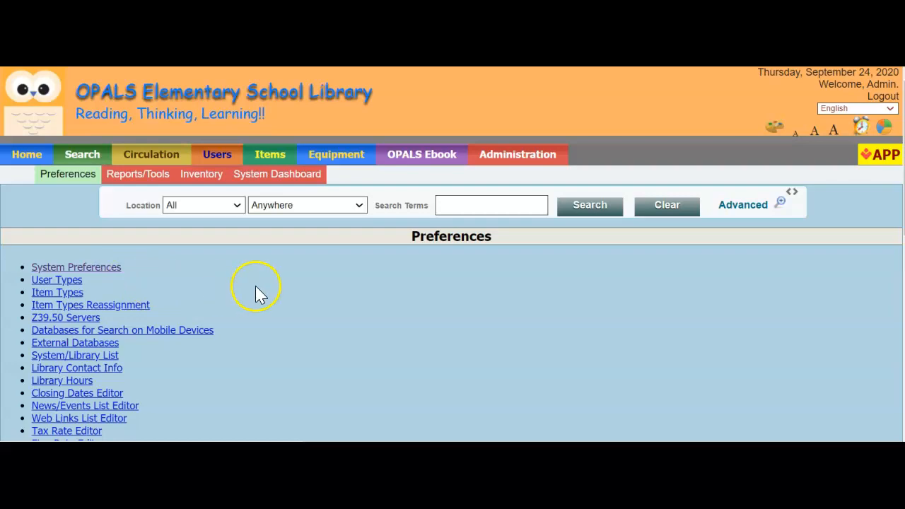
scroll(283, 286, down, 3)
scroll(283, 289, down, 20)
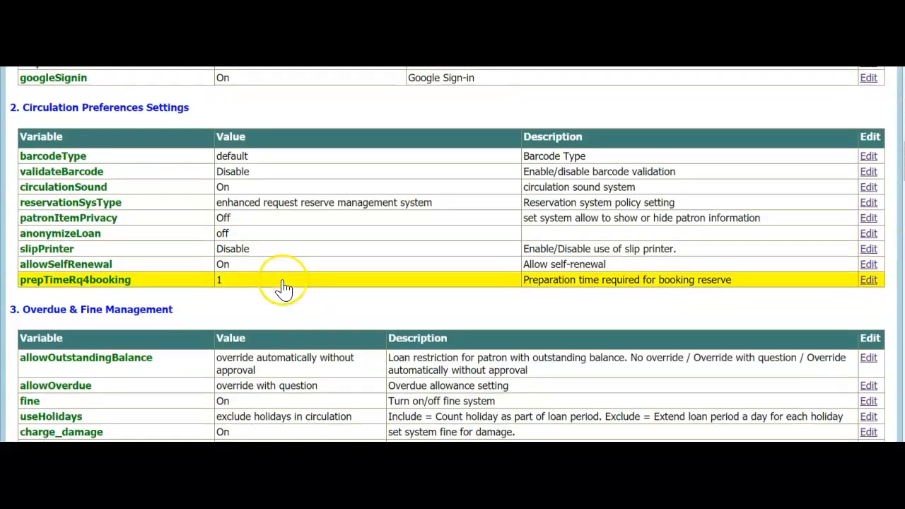
scroll(282, 289, down, 10)
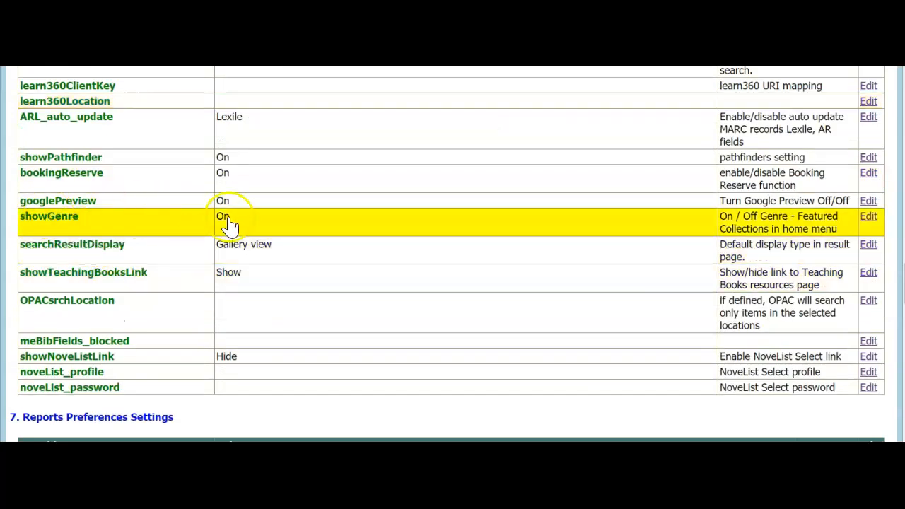
click(276, 222)
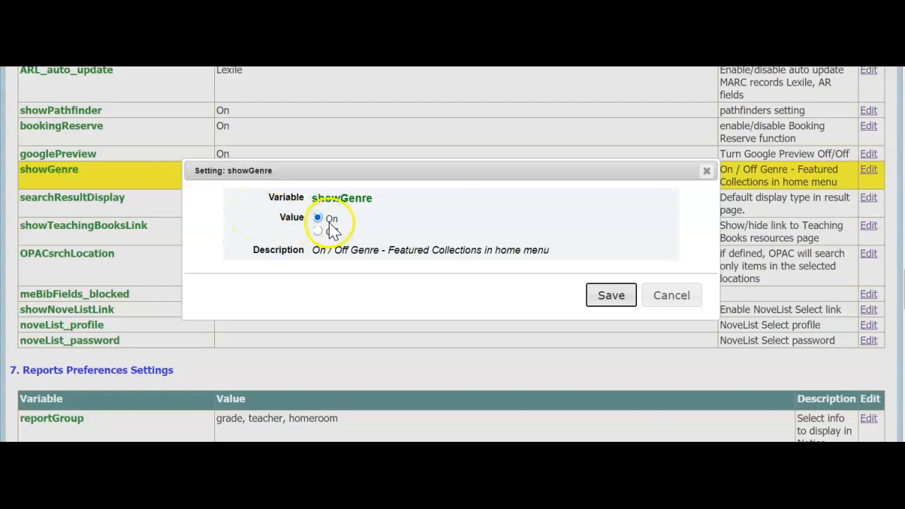
click(682, 297)
scroll(455, 289, up, 15)
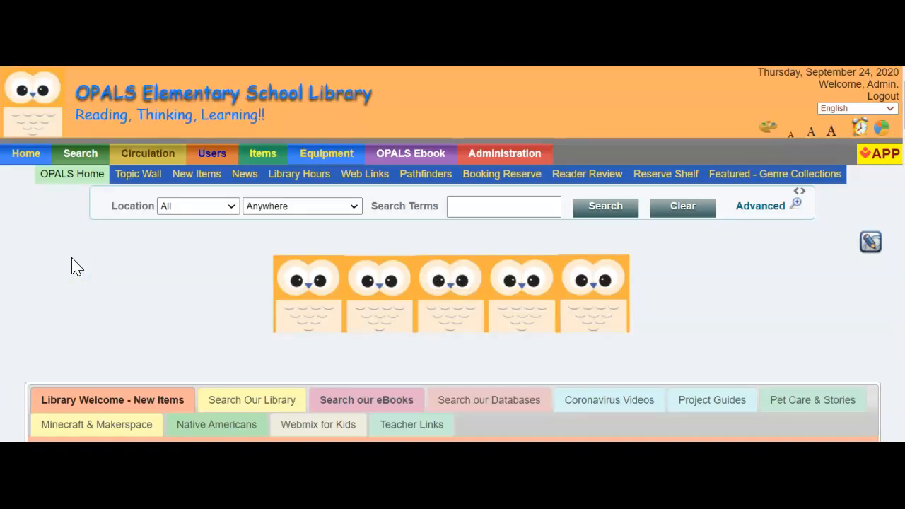
Add a new collection under Featured - Genre Collections, created by JHS, with the term Graphic Novels
mouse_move(23, 153)
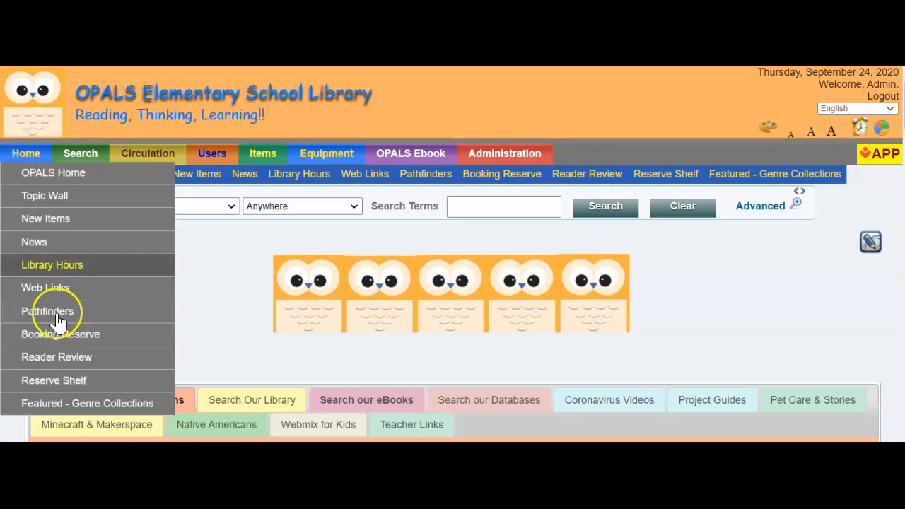
click(142, 409)
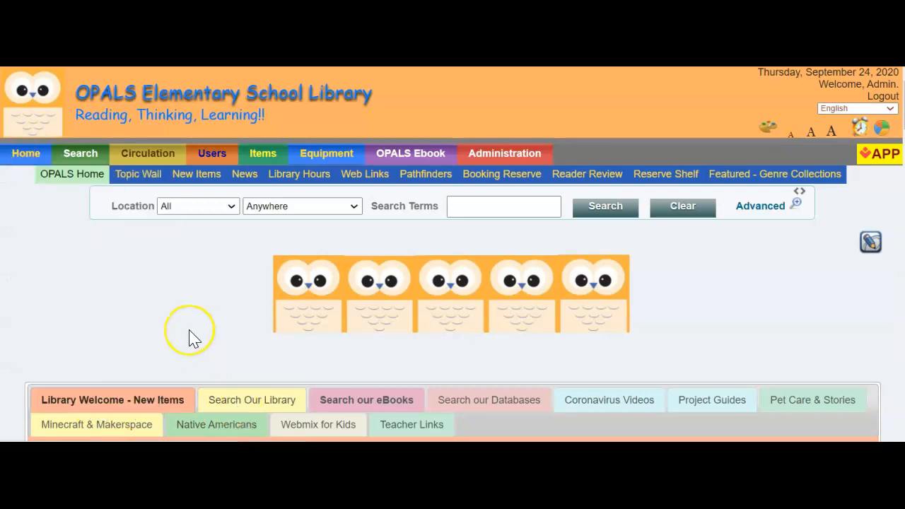
scroll(205, 318, down, 2)
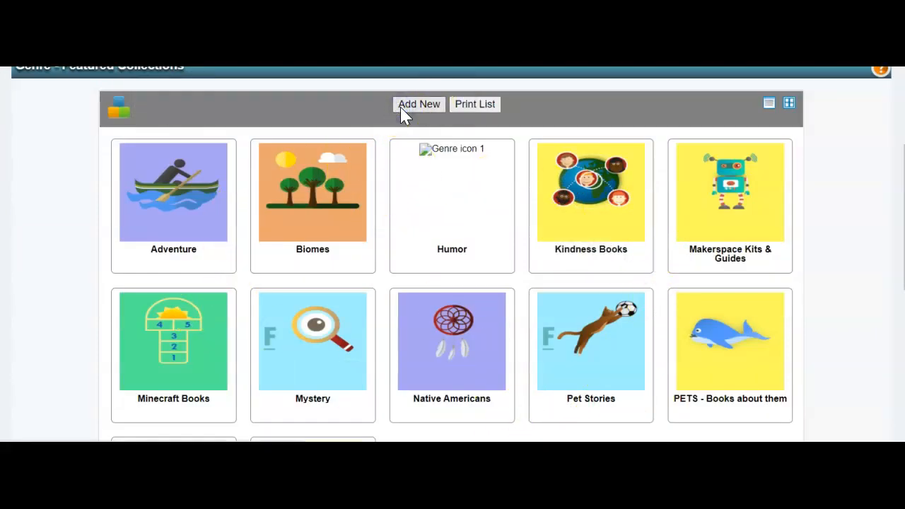
click(401, 107)
click(319, 327)
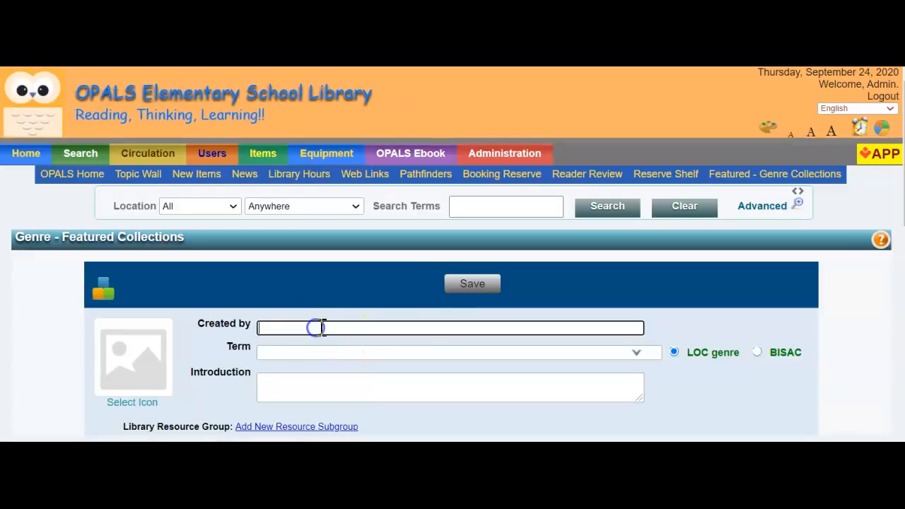
text(JHS)
click(279, 350)
text(Graphic Novels)
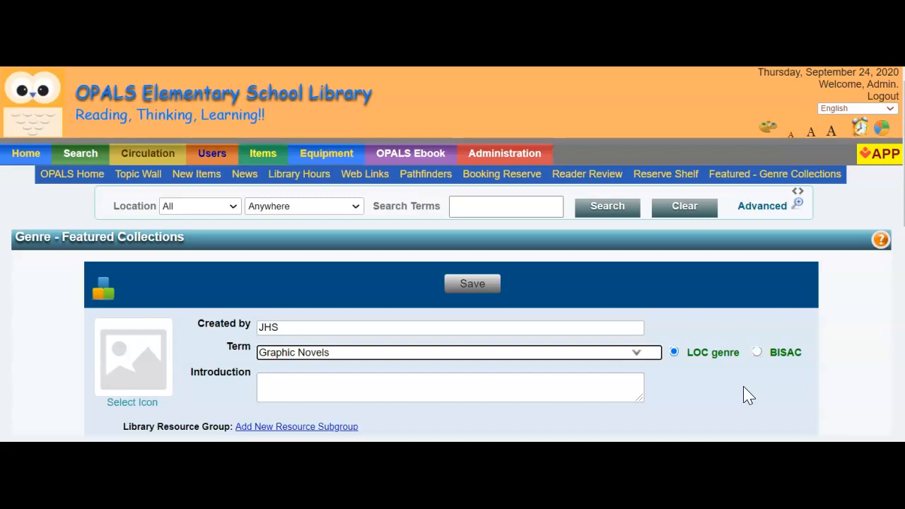
Add a new library resource subgroup to the Graphic Novels collection
scroll(690, 375, down, 5)
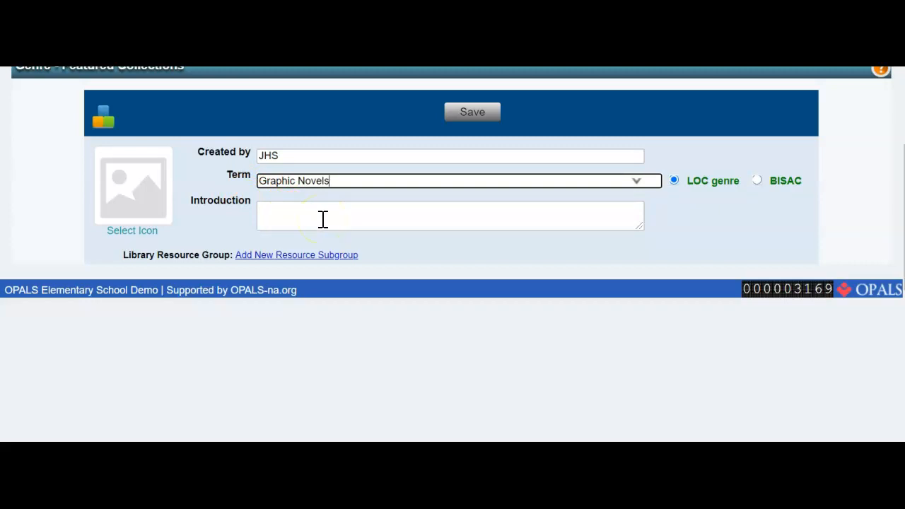
click(278, 256)
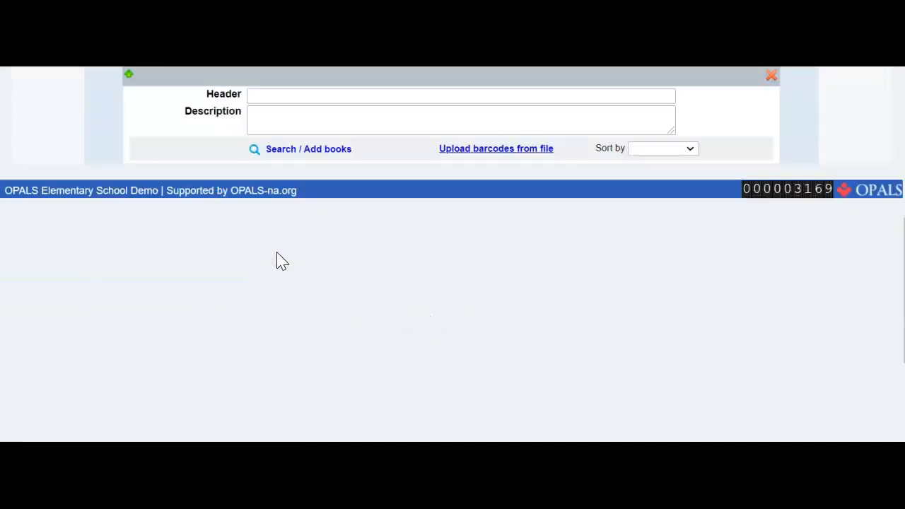
scroll(330, 268, up, 3)
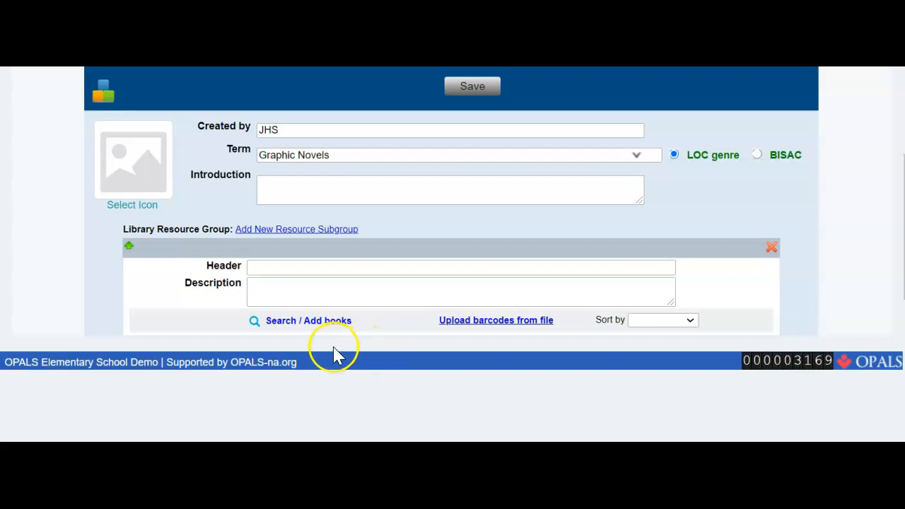
Search for books to add to the subgroup by the call number GN
click(292, 322)
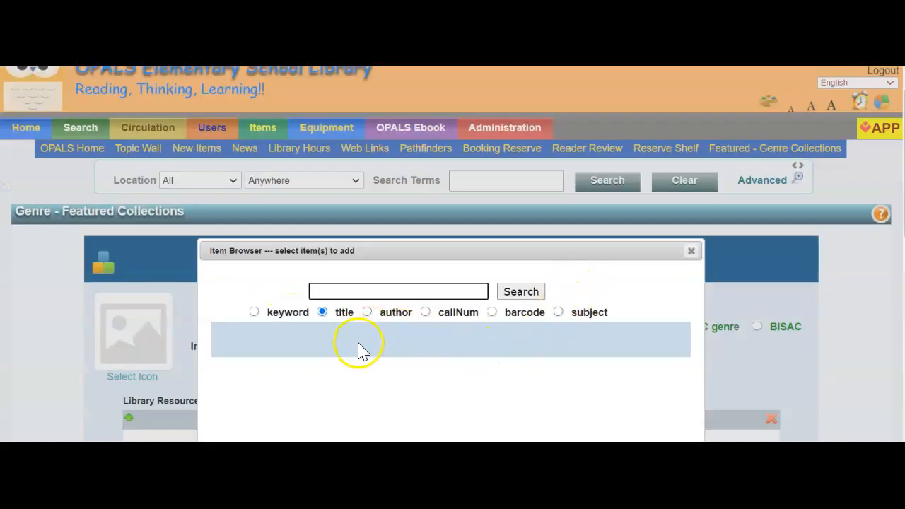
click(425, 312)
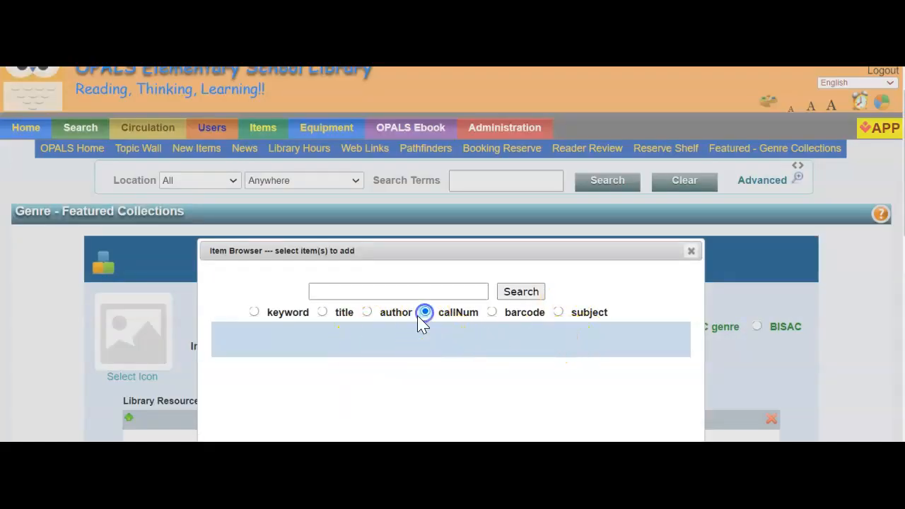
click(335, 291)
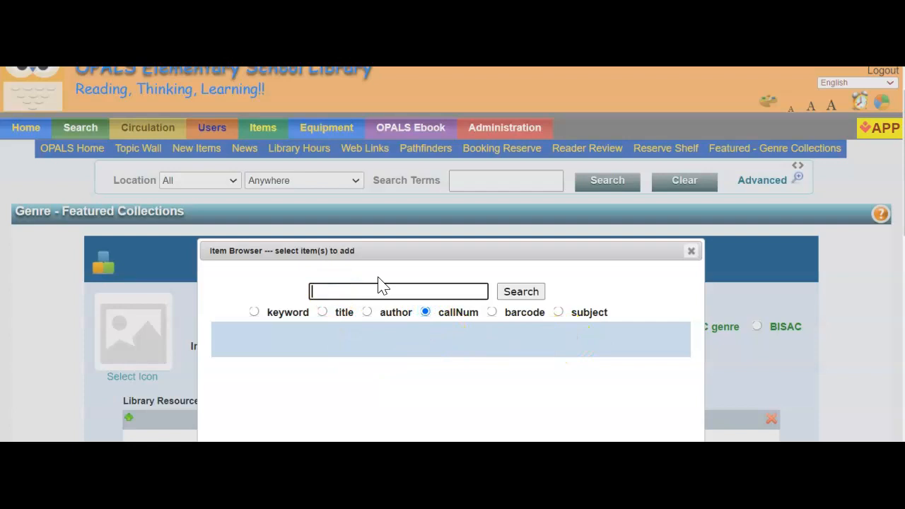
click(506, 291)
scroll(516, 297, down, 1)
click(608, 283)
scroll(610, 283, down, 1)
scroll(593, 268, up, 1)
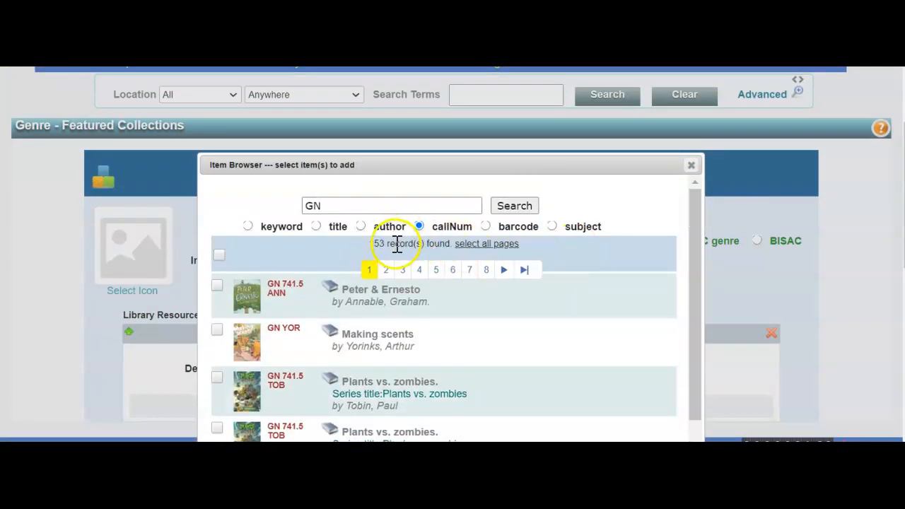
Select the found books on all result pages and add them to the subgroup
click(472, 245)
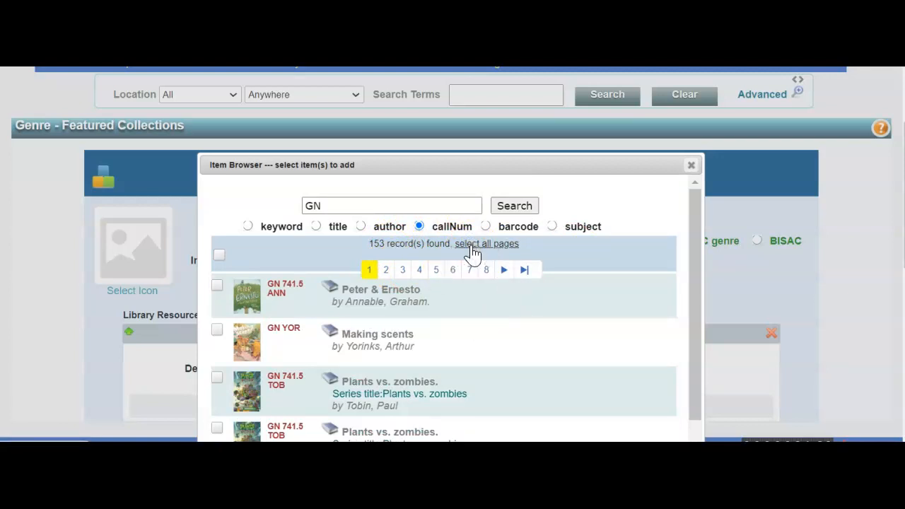
scroll(472, 254, down, 10)
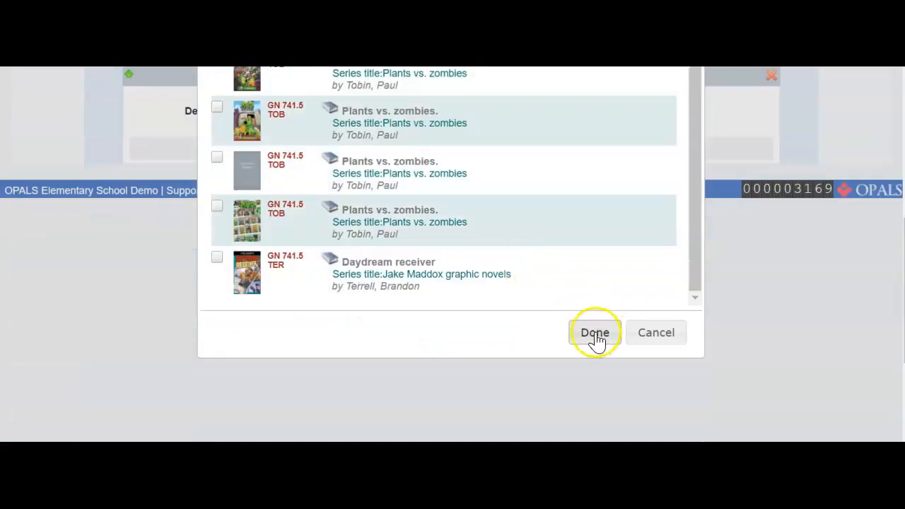
click(596, 334)
Move the third book, Plants vs. zombies, to the first position in the subgroup's book list
scroll(483, 340, up, 3)
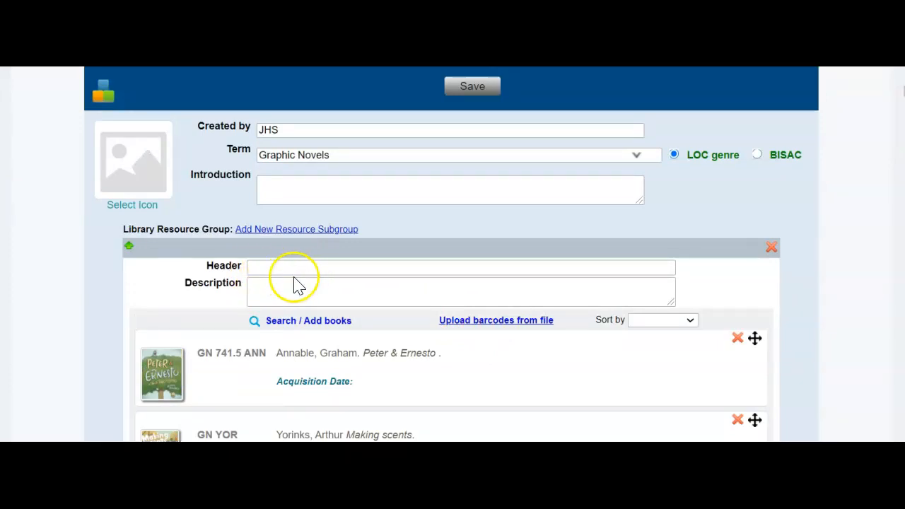
scroll(311, 272, down, 3)
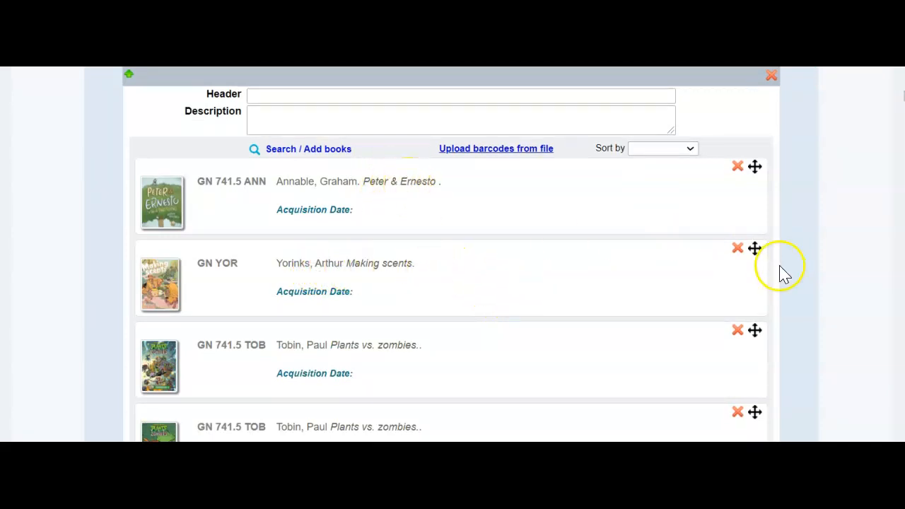
drag(754, 330, 749, 170)
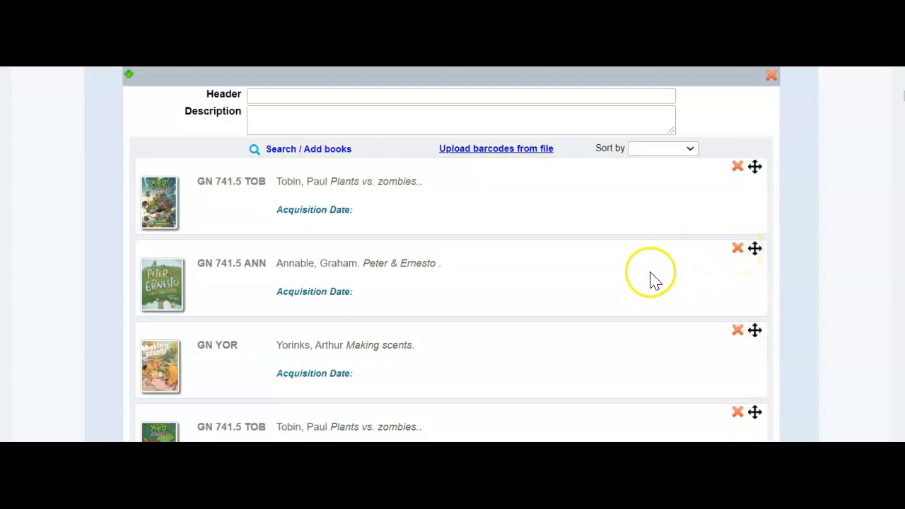
Sort the subgroup's books by pubDate
click(691, 153)
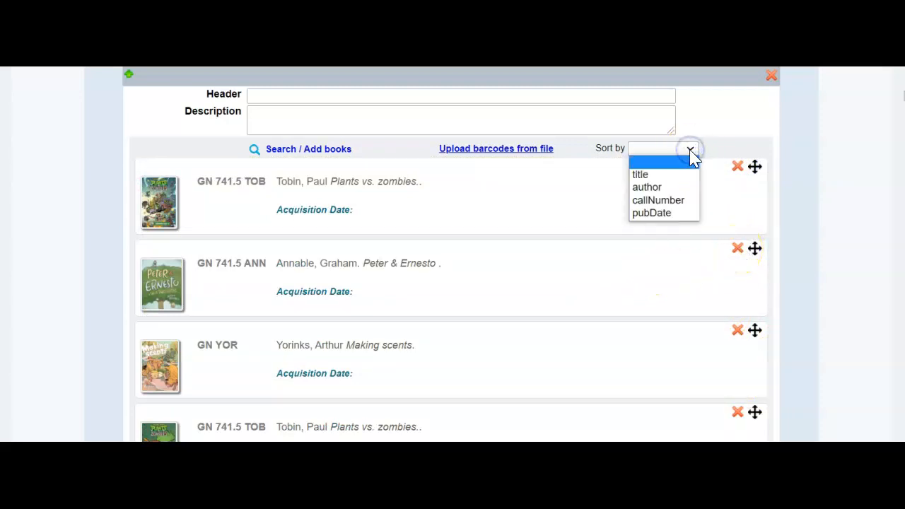
click(657, 213)
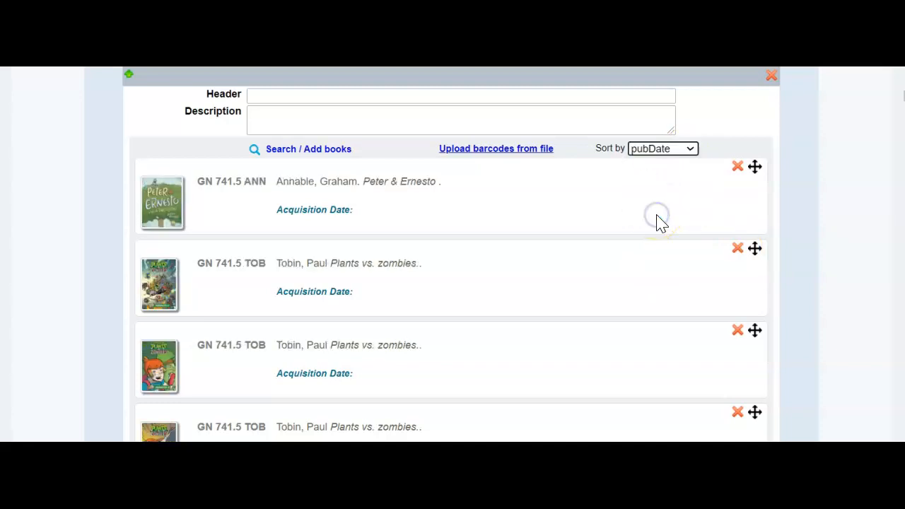
scroll(657, 216, down, 10)
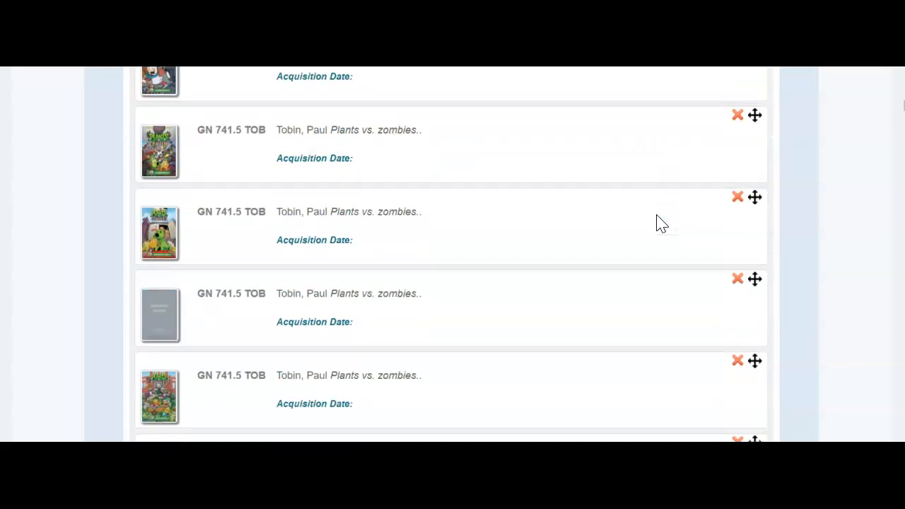
click(798, 249)
Save the Graphic Novels collection and return to the list of featured collections
scroll(823, 309, up, 15)
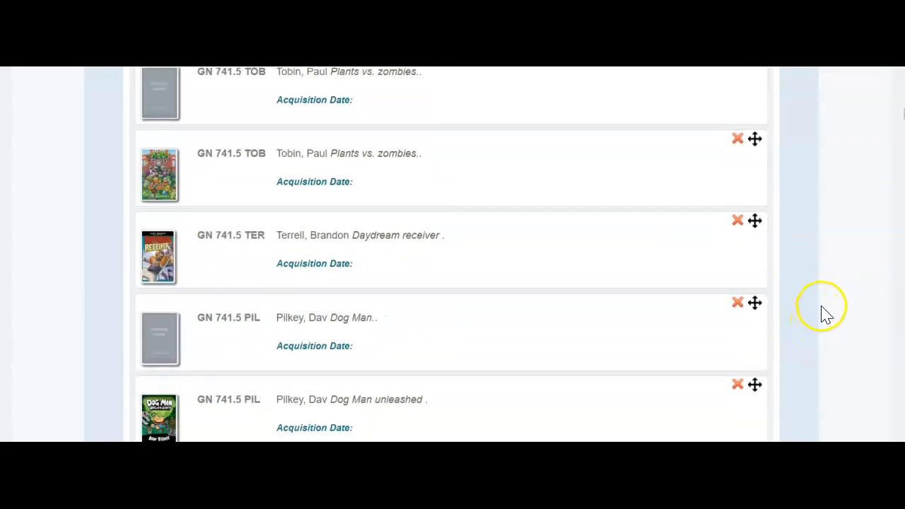
scroll(824, 311, down, 3)
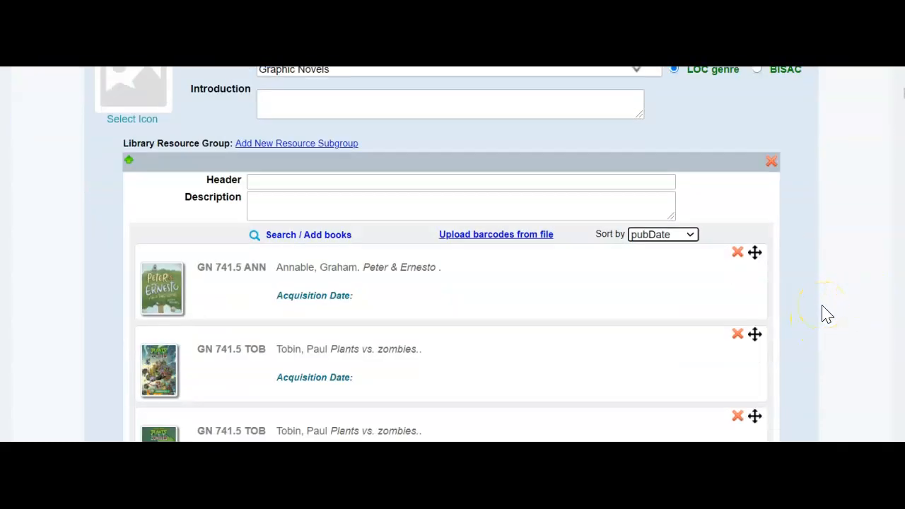
scroll(824, 311, up, 4)
scroll(827, 314, down, 1)
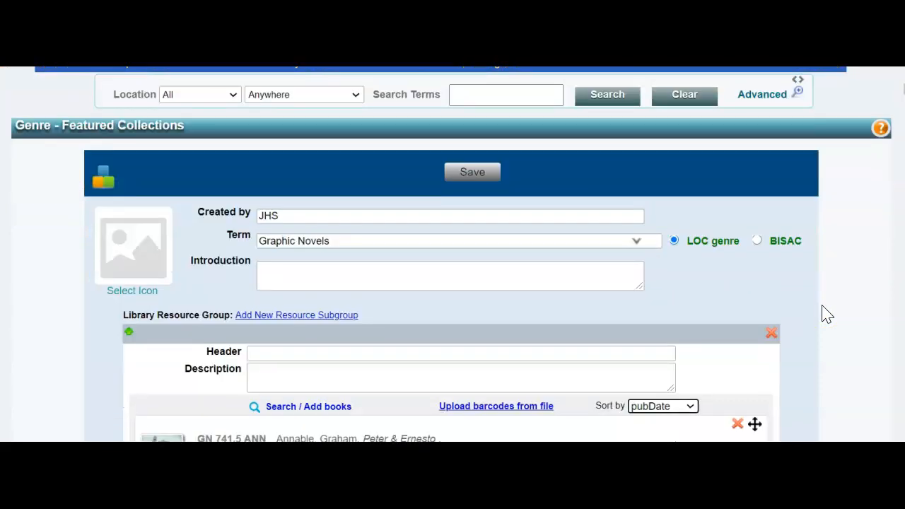
click(472, 177)
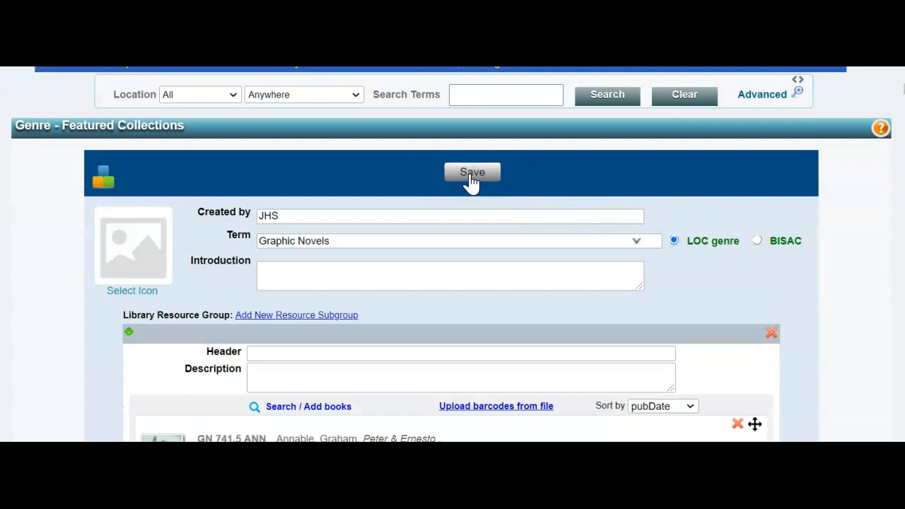
click(609, 121)
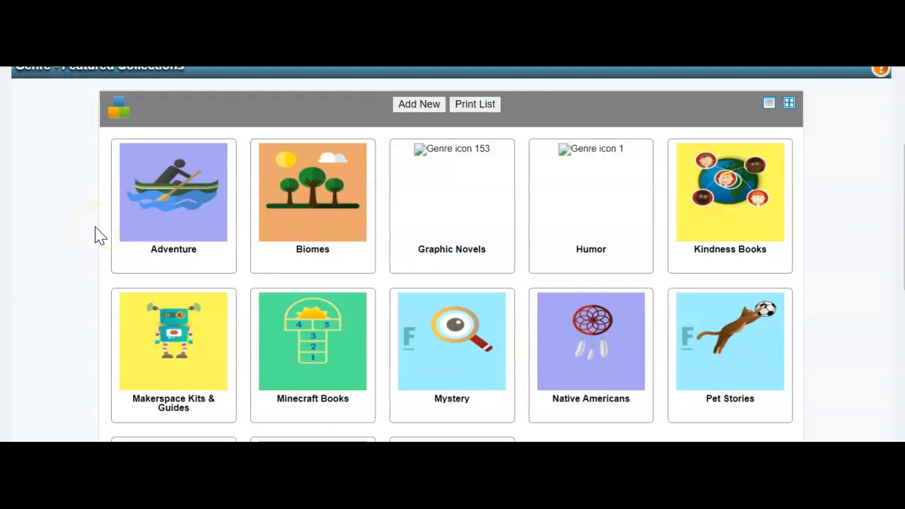
Open the saved Graphic Novels collection for editing
click(450, 158)
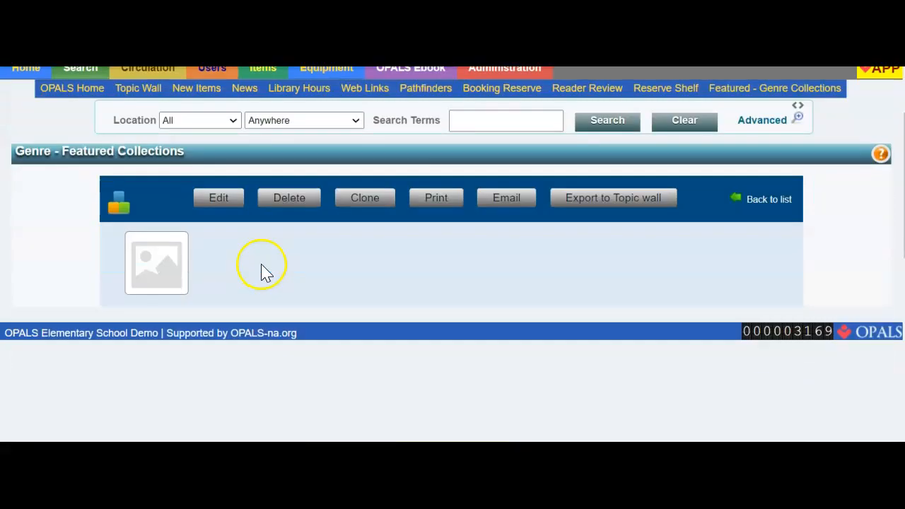
click(215, 201)
click(214, 210)
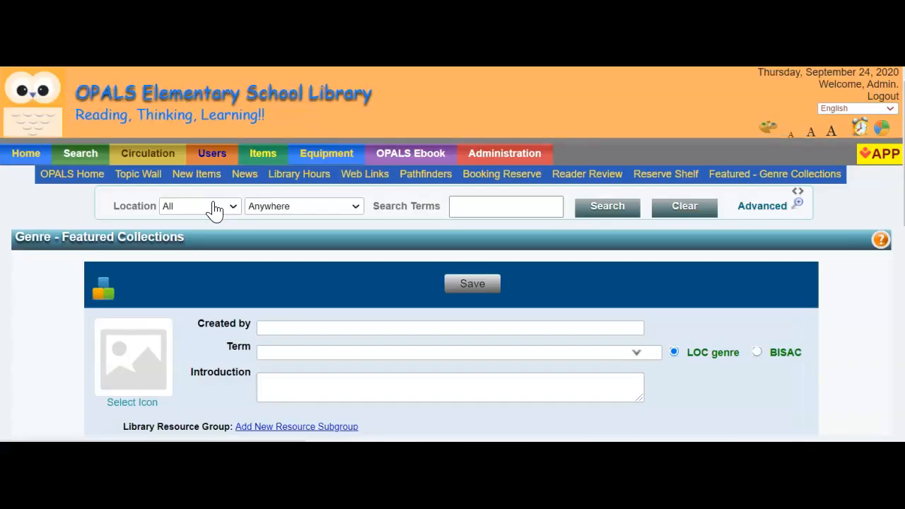
scroll(210, 208, down, 3)
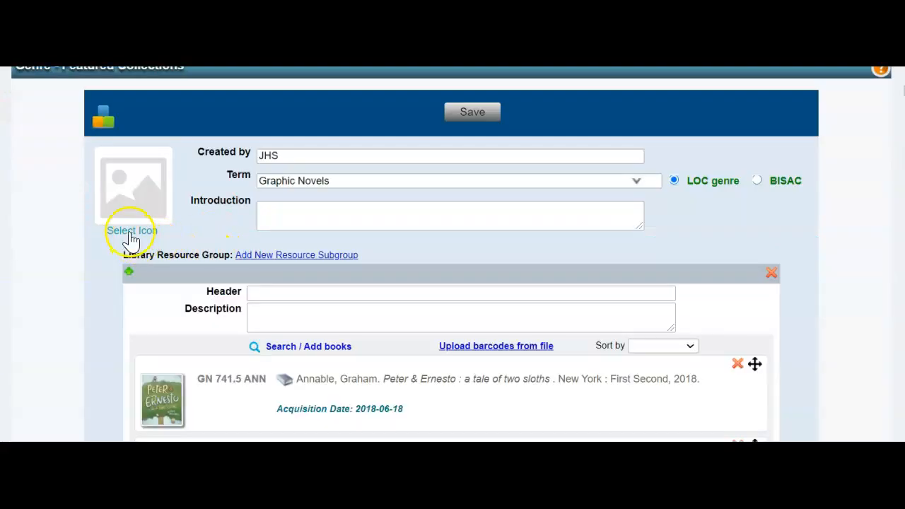
Assign the Graphic Novels icon to the collection and save it
click(131, 239)
scroll(474, 256, down, 5)
scroll(475, 256, down, 10)
scroll(474, 247, down, 7)
scroll(475, 256, down, 4)
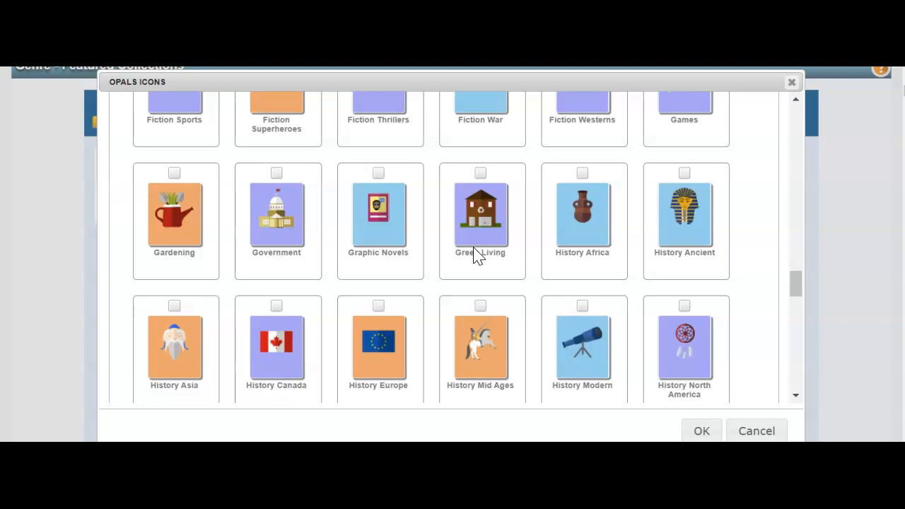
click(377, 175)
scroll(636, 233, down, 6)
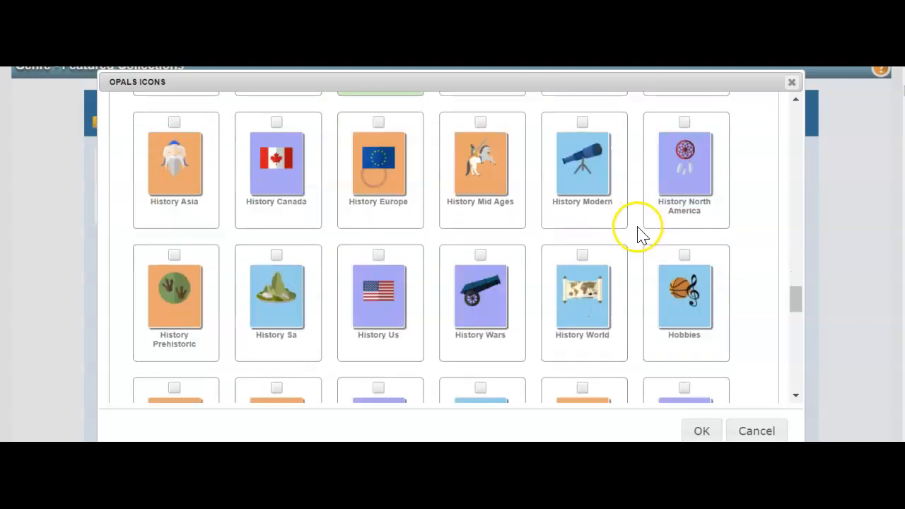
scroll(703, 293, down, 5)
scroll(856, 313, down, 3)
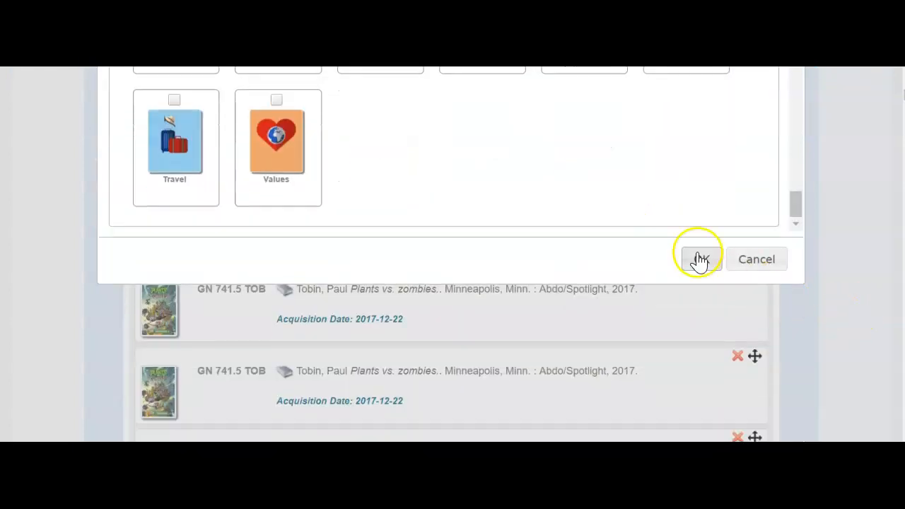
click(702, 260)
scroll(264, 256, up, 5)
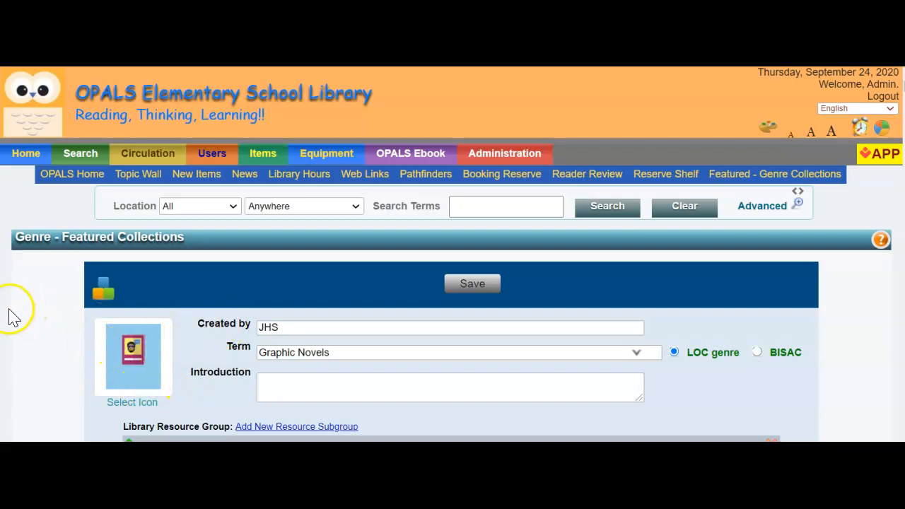
click(469, 284)
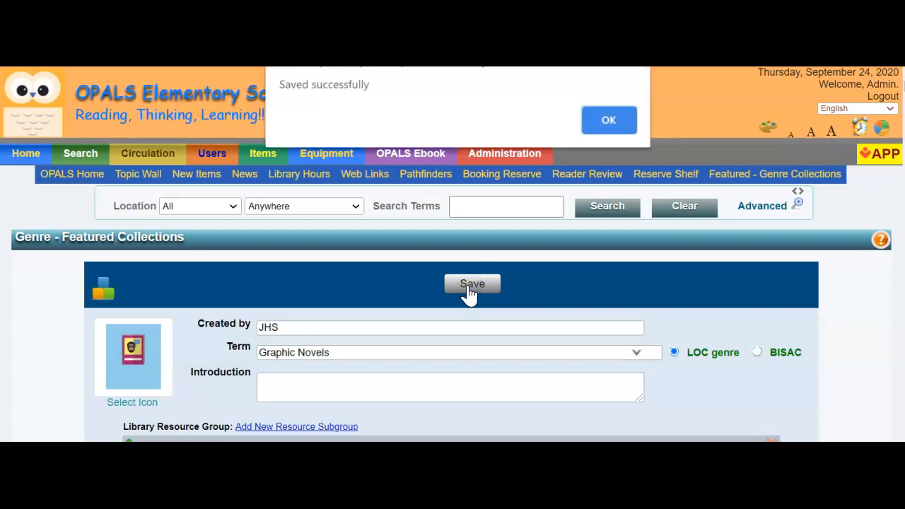
click(608, 118)
Search the library catalog for the first book's title, Peter & Ernesto : a tale of two sloths, copied from the collection's book list
scroll(608, 120, down, 4)
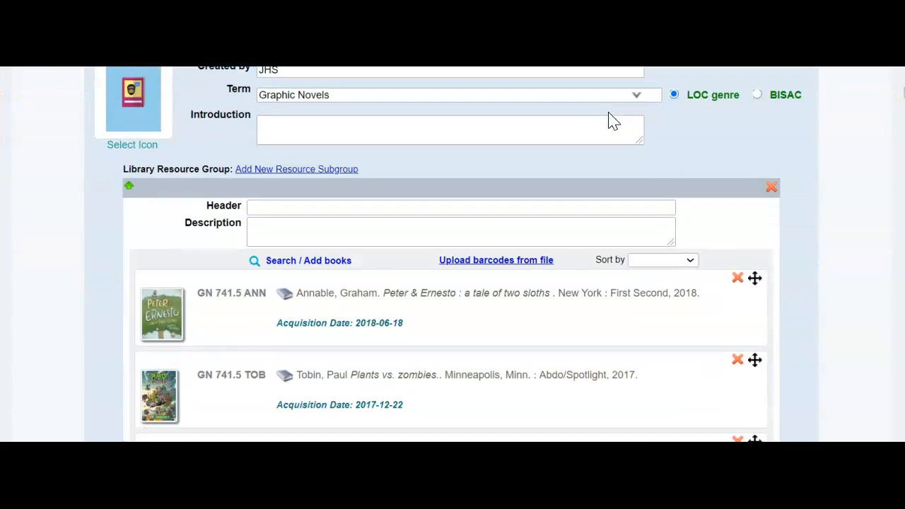
click(388, 292)
drag(388, 293, 548, 295)
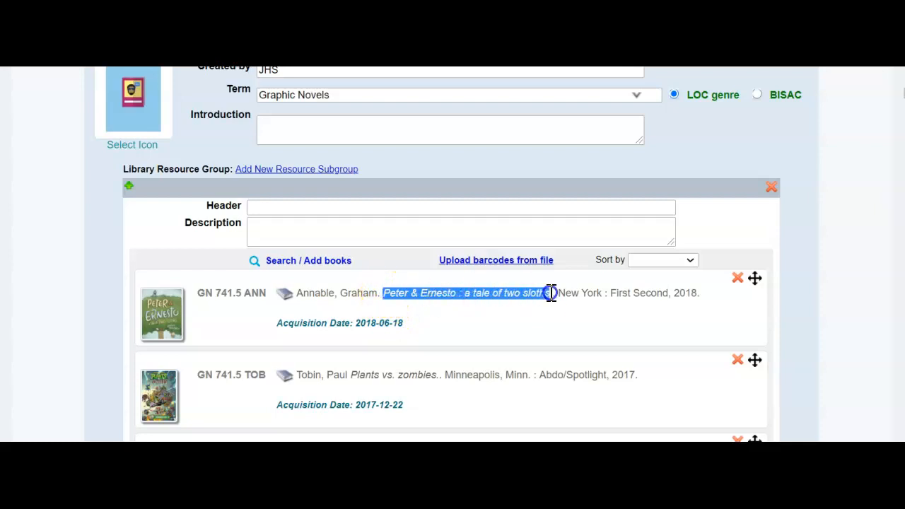
right_click(527, 295)
click(552, 308)
scroll(449, 297, up, 4)
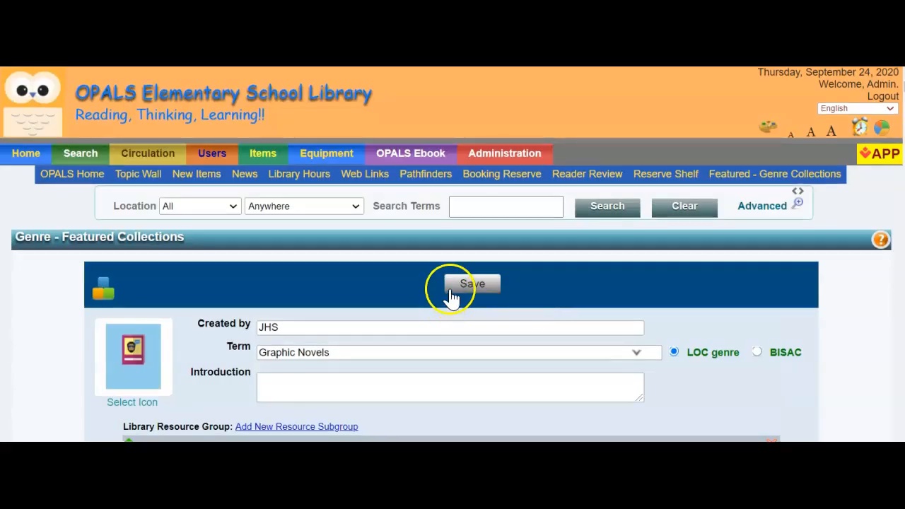
click(471, 206)
right_click(471, 206)
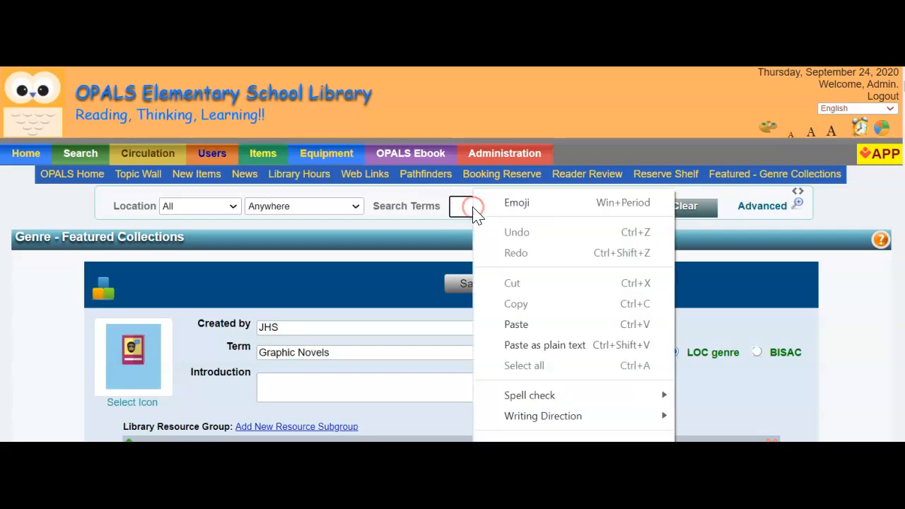
click(516, 325)
click(600, 212)
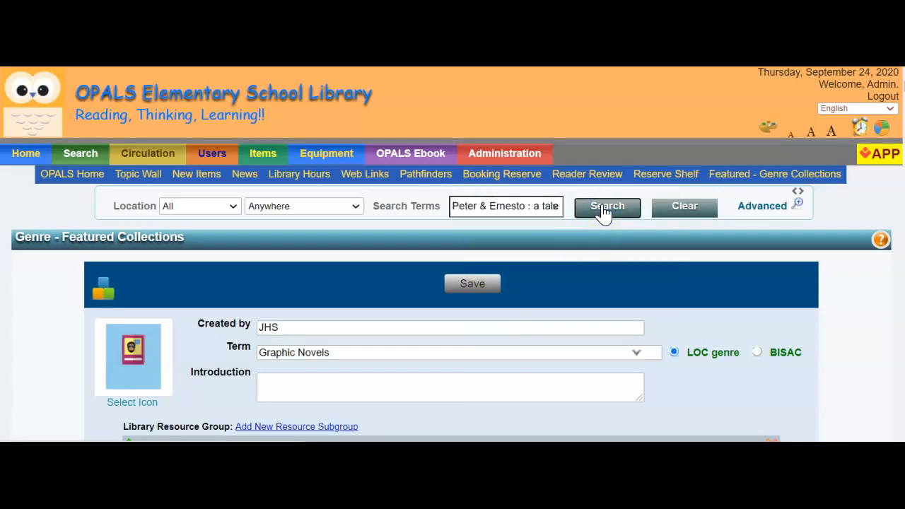
Check the featured-genre collections listed in the Peter & Ernesto search result and open Graphic Novels from there
scroll(385, 399, down, 2)
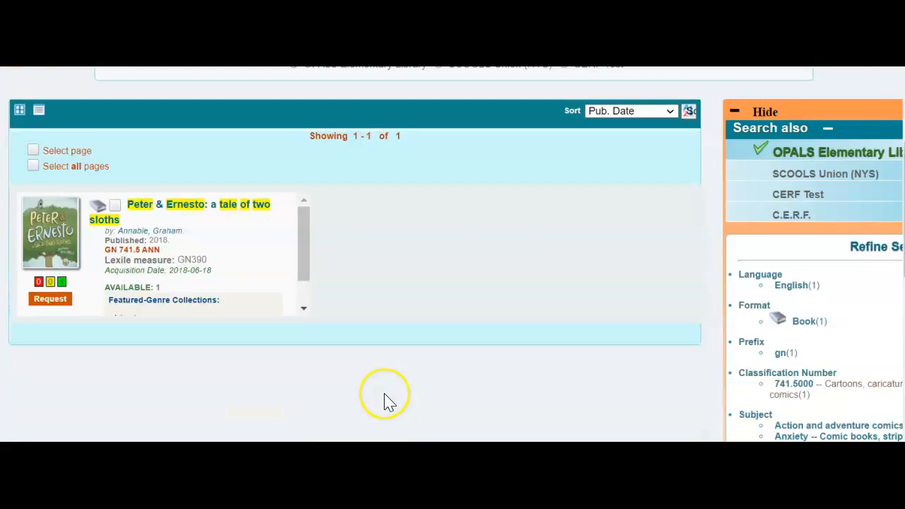
drag(304, 239, 303, 259)
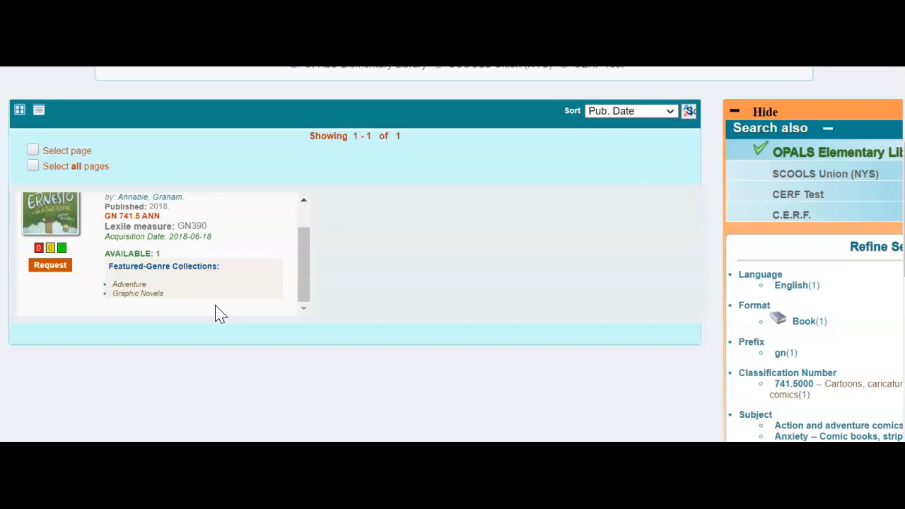
click(154, 294)
Examine the books, summaries and availability listed in the Graphic Novels collection, and return to the library home page
scroll(212, 290, down, 1)
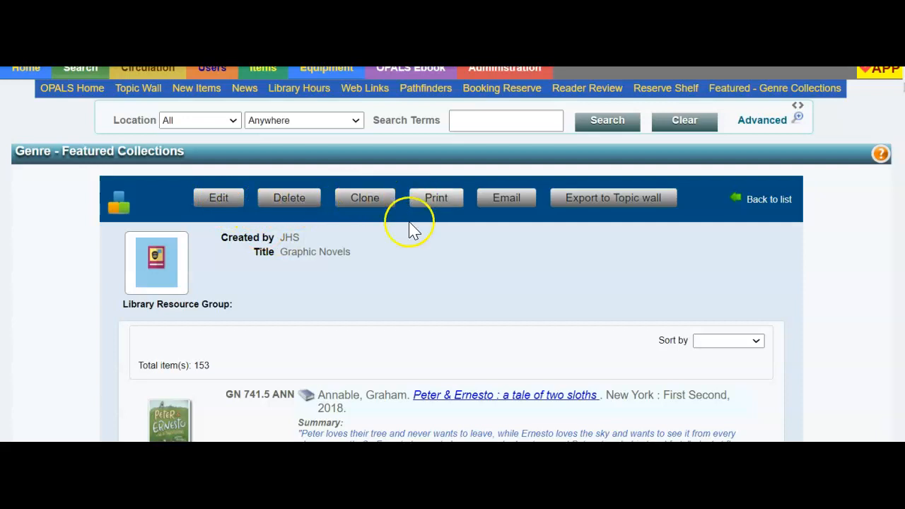
scroll(444, 247, down, 3)
scroll(444, 248, down, 3)
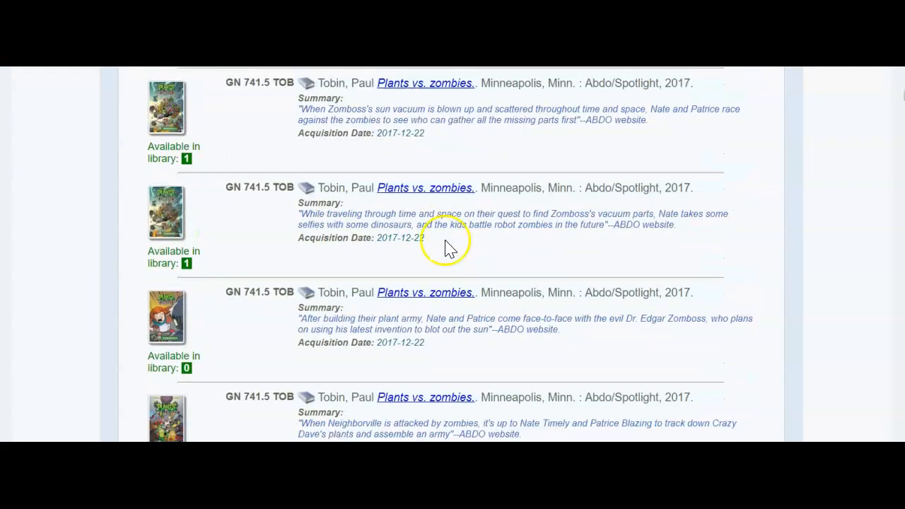
scroll(426, 267, down, 3)
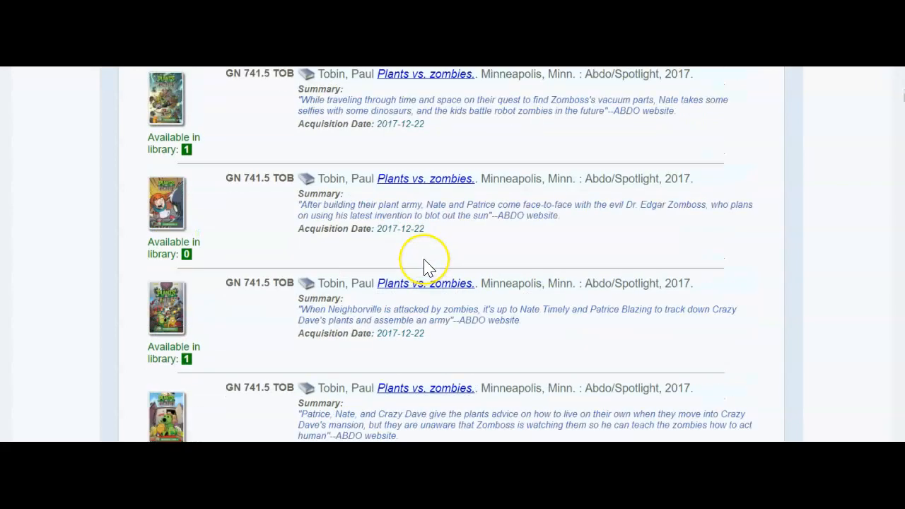
scroll(427, 267, down, 5)
scroll(427, 267, up, 10)
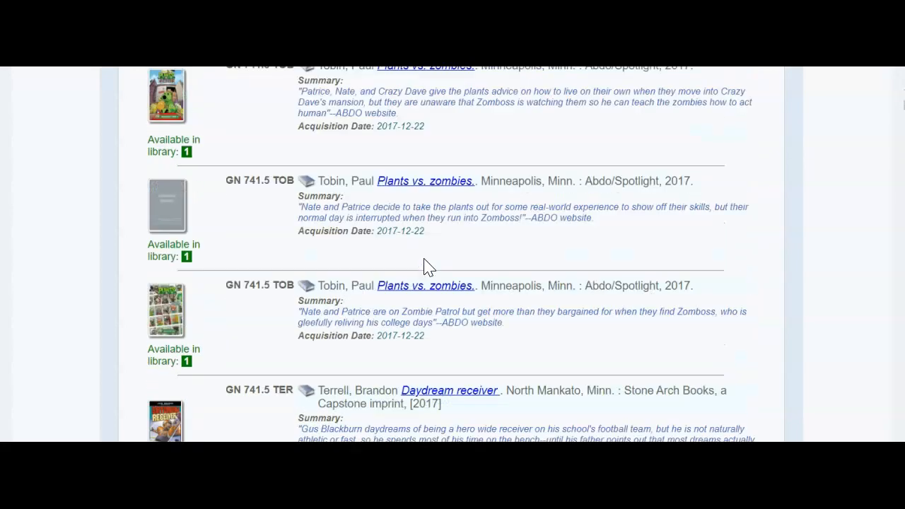
scroll(426, 259, up, 4)
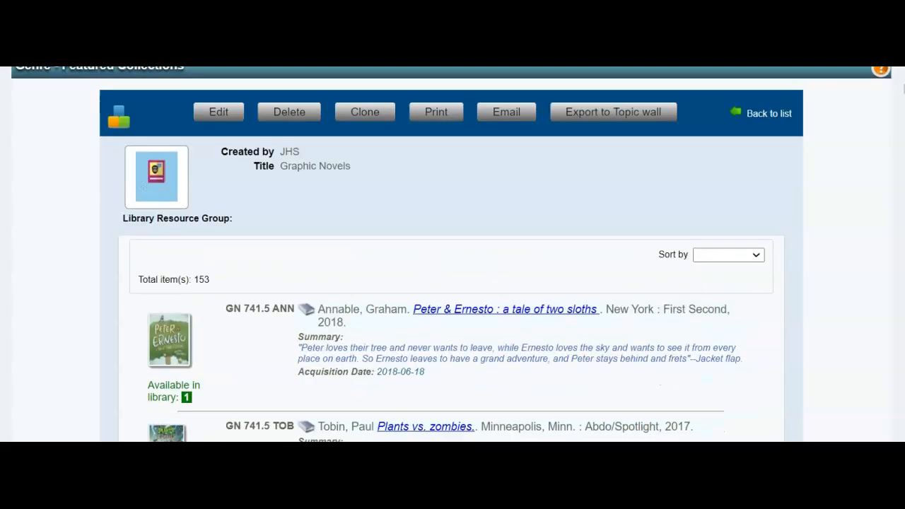
scroll(453, 255, up, 1)
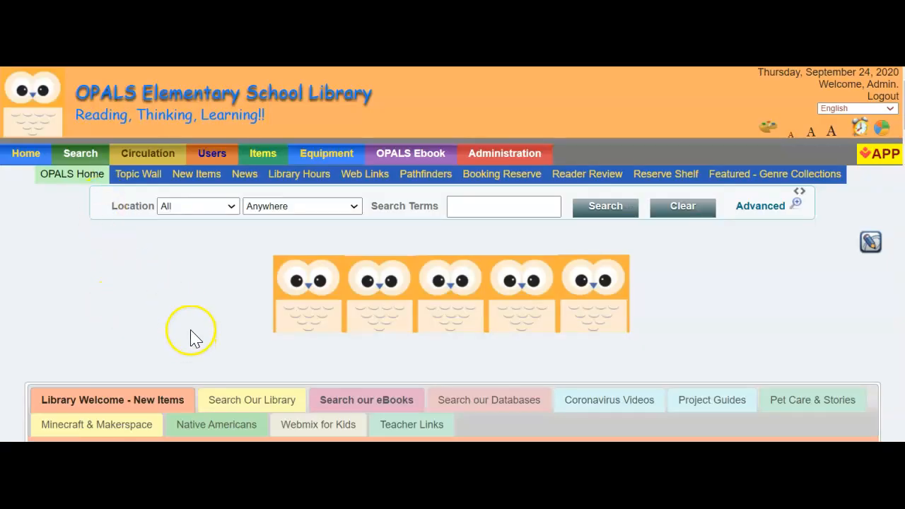
Open the administration preferences
mouse_move(31, 151)
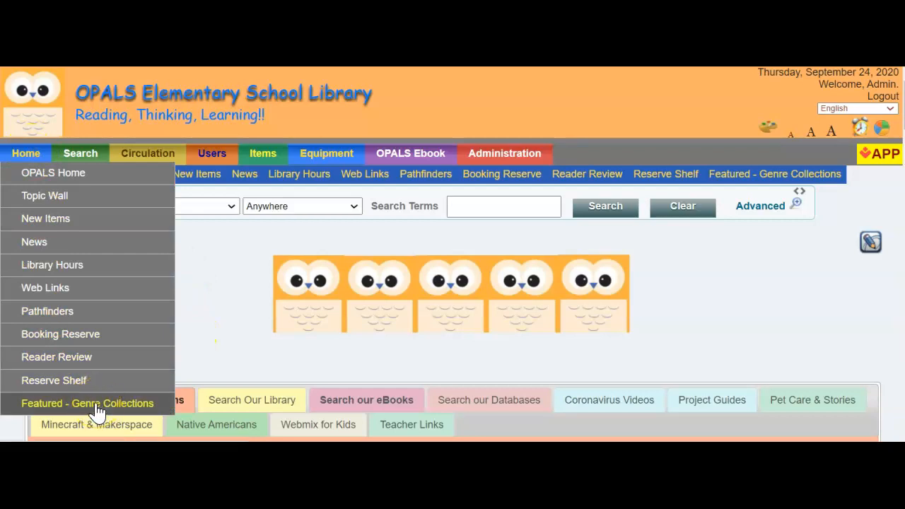
mouse_move(505, 152)
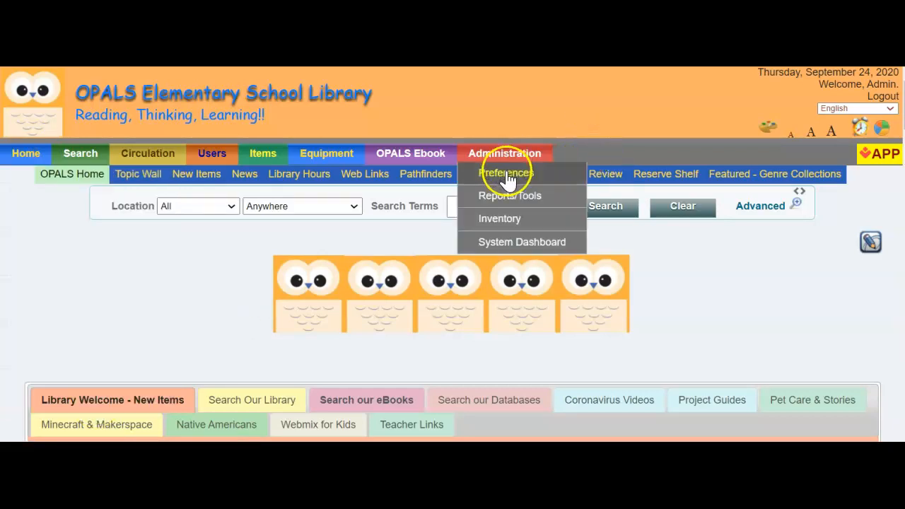